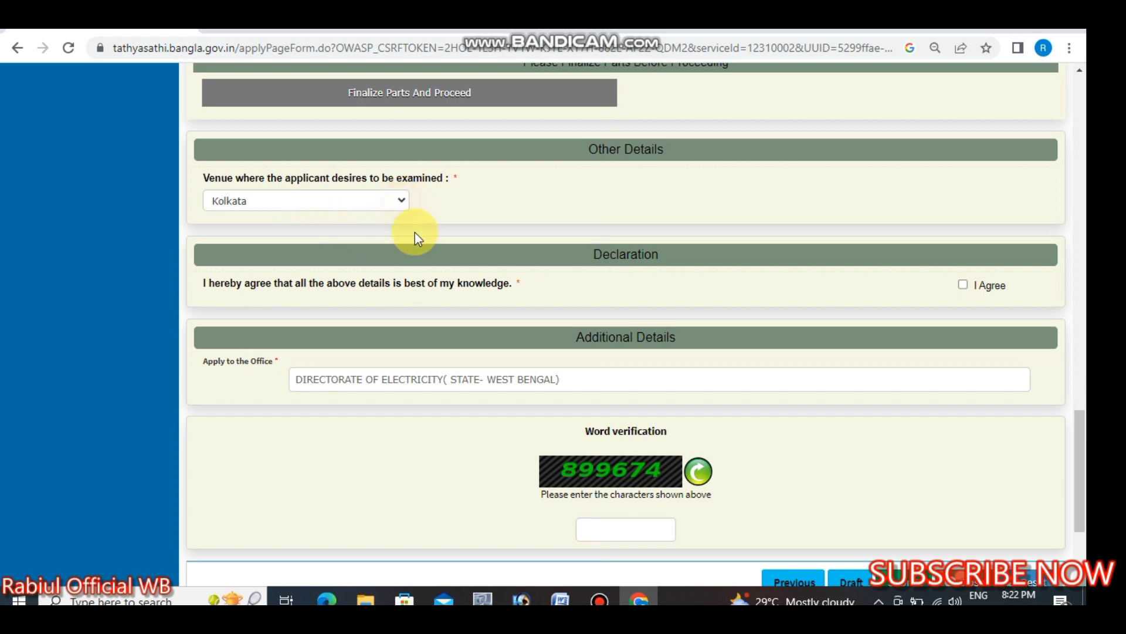
# Agree to the declaration and open the Location chooser for the Apply to the Office field
pyautogui.click(968, 290)
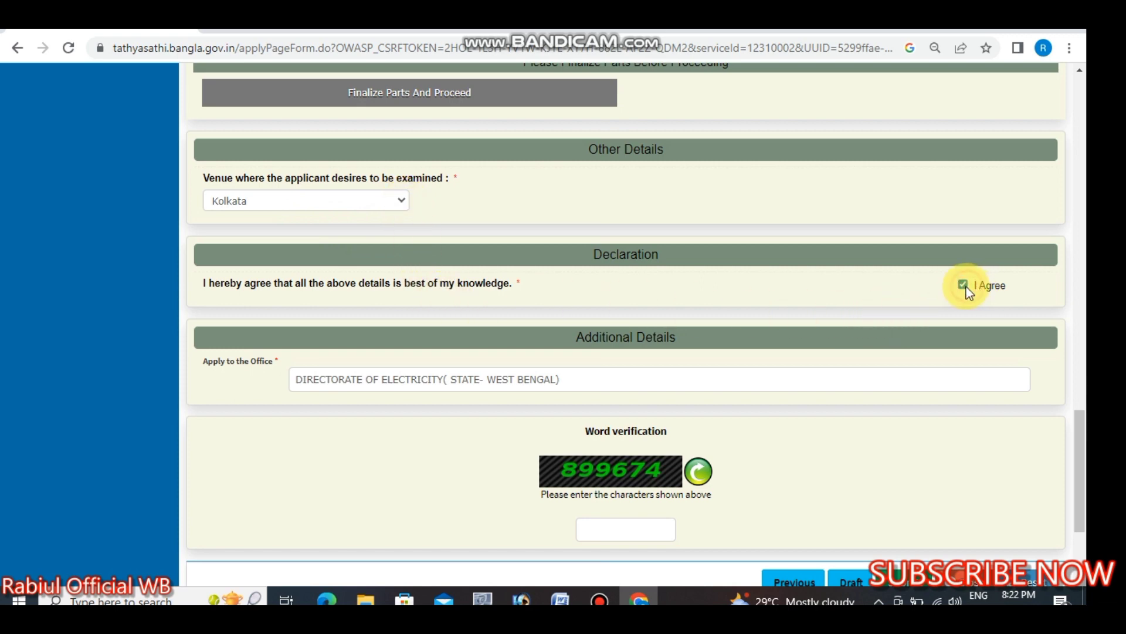
pyautogui.scroll(-2, 621, 361)
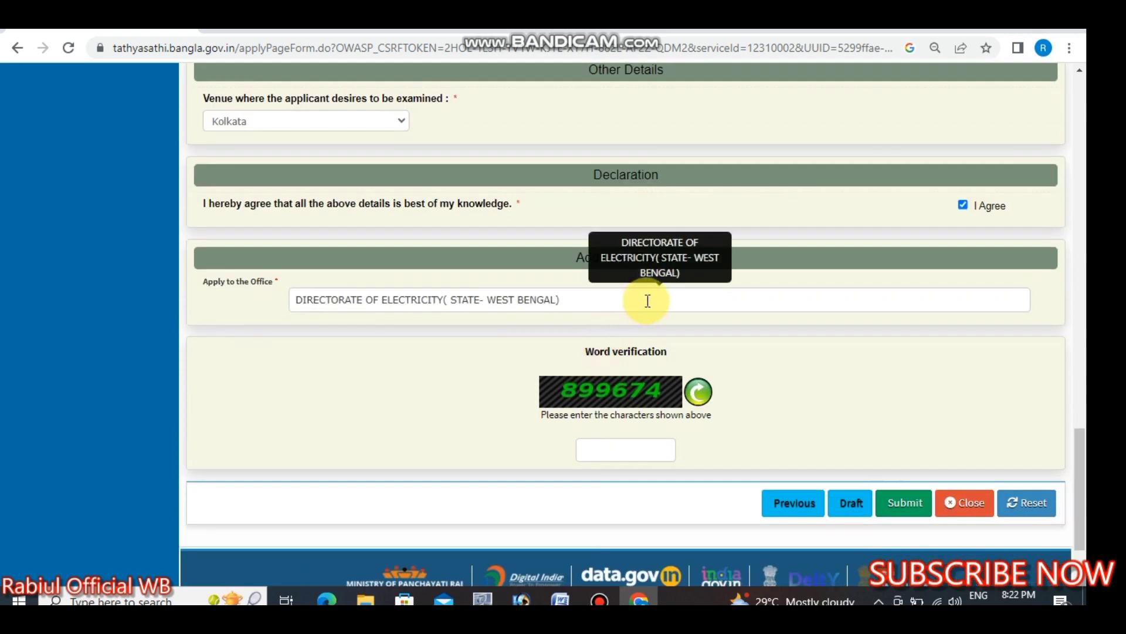
pyautogui.click(665, 300)
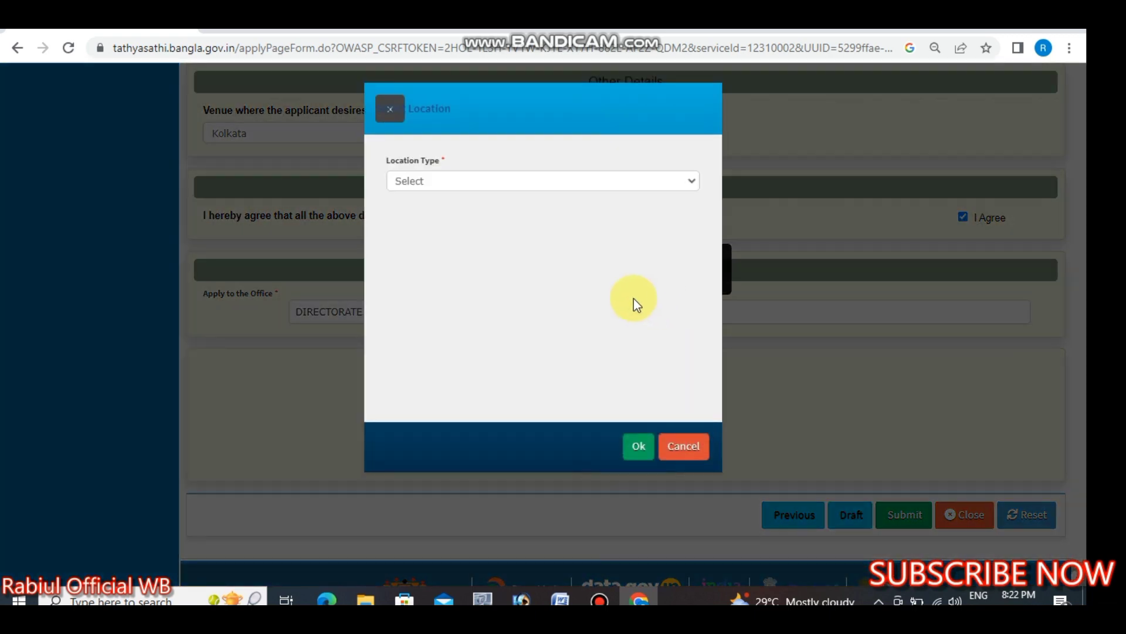
# Set the office to Line Department, Directorate of Electricity (State- West Bengal)
pyautogui.click(573, 179)
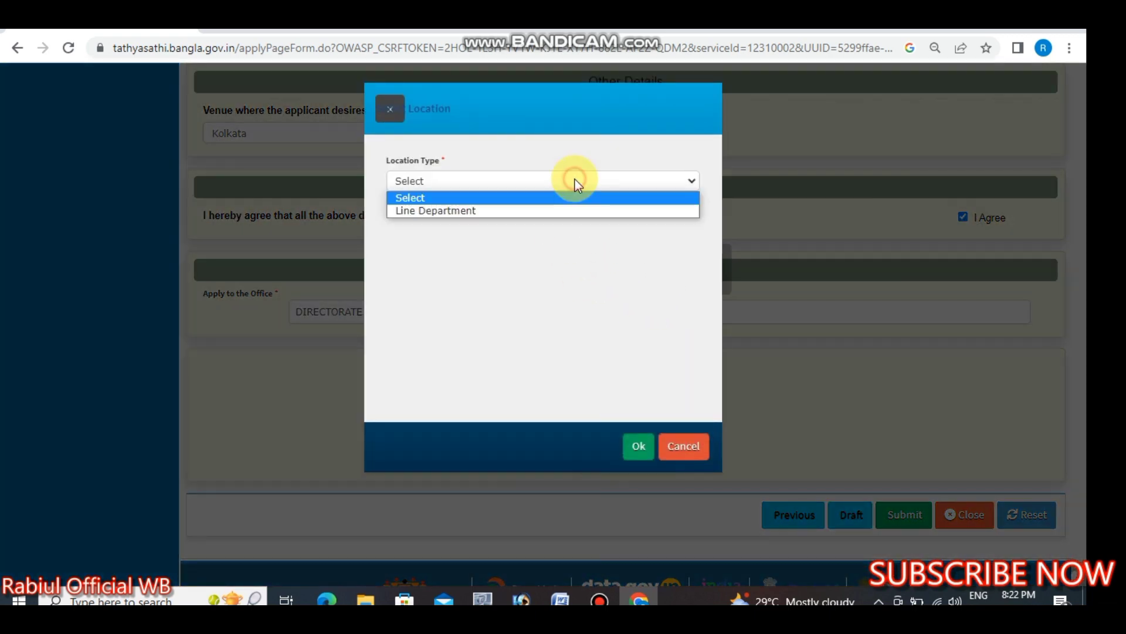
pyautogui.click(567, 211)
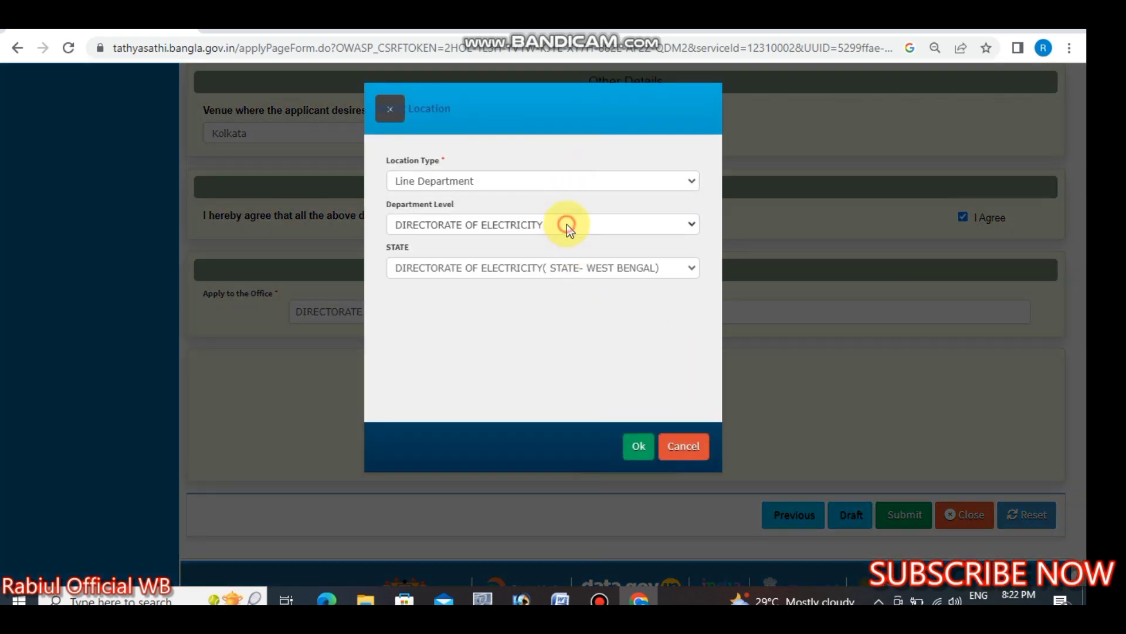
pyautogui.click(562, 270)
pyautogui.click(562, 269)
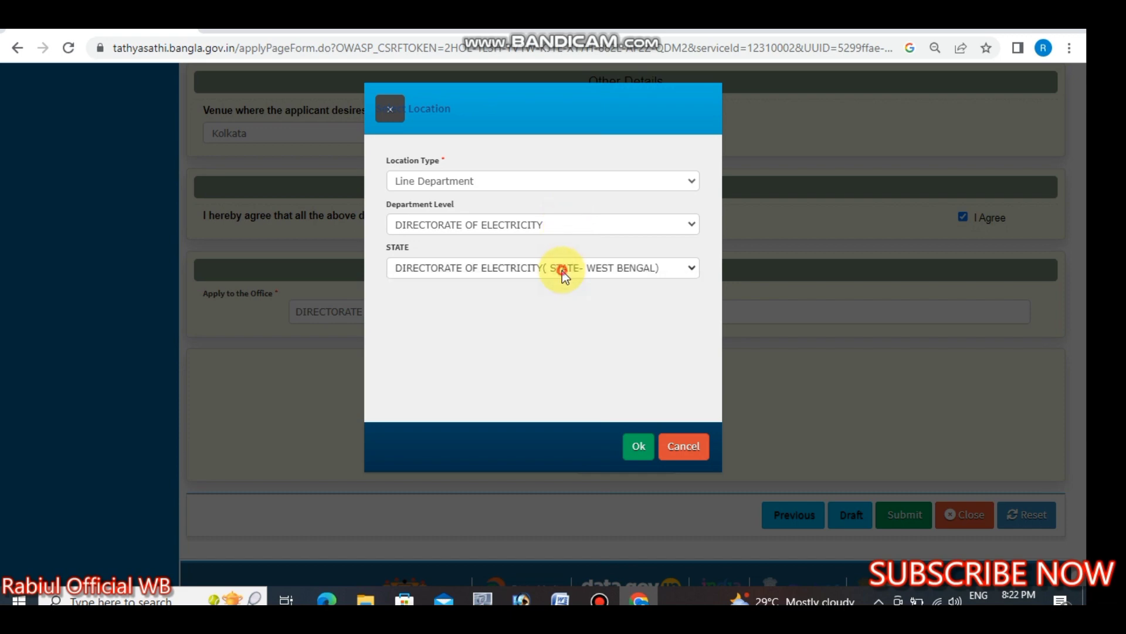
pyautogui.click(635, 450)
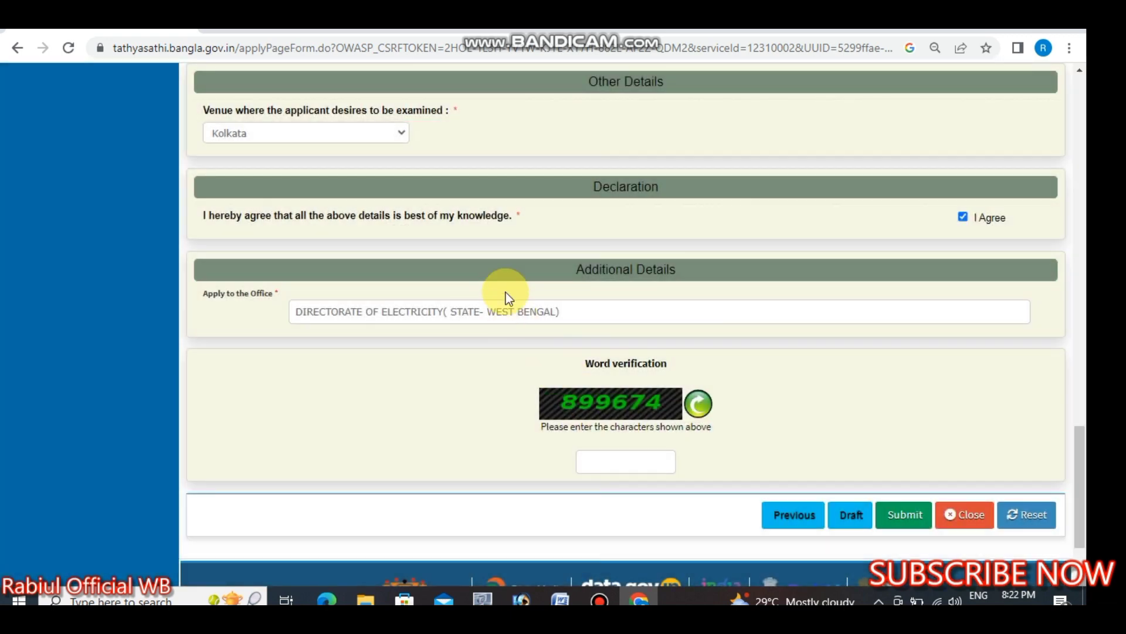
# Enter the word verification characters and submit the application form
pyautogui.scroll(1, 505, 270)
pyautogui.click(402, 214)
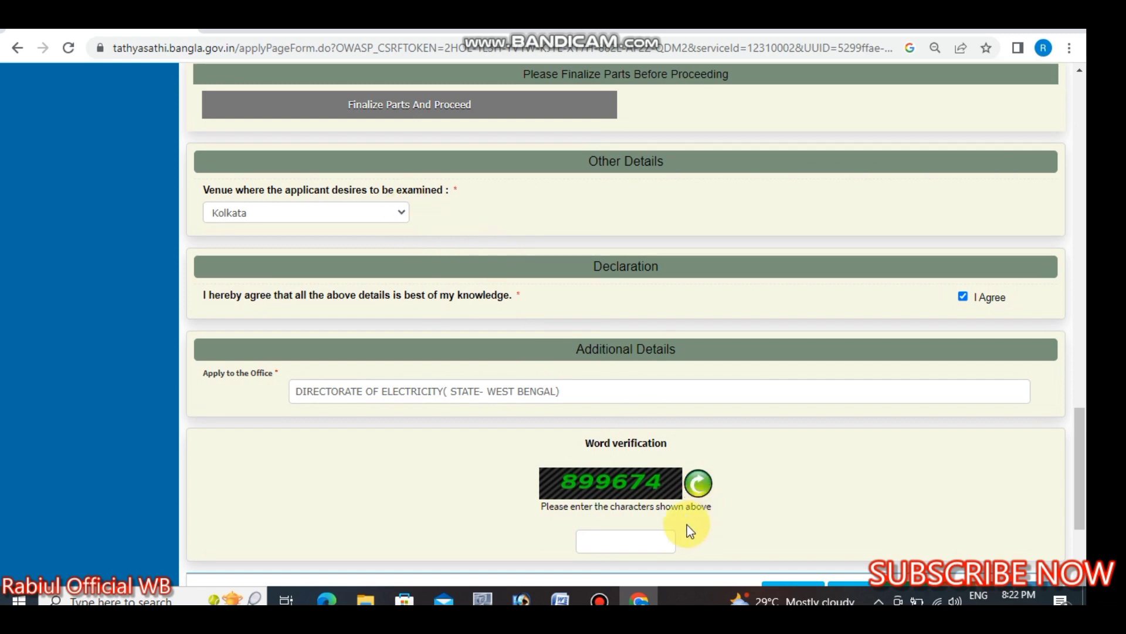
pyautogui.scroll(-1, 675, 516)
pyautogui.click(604, 462)
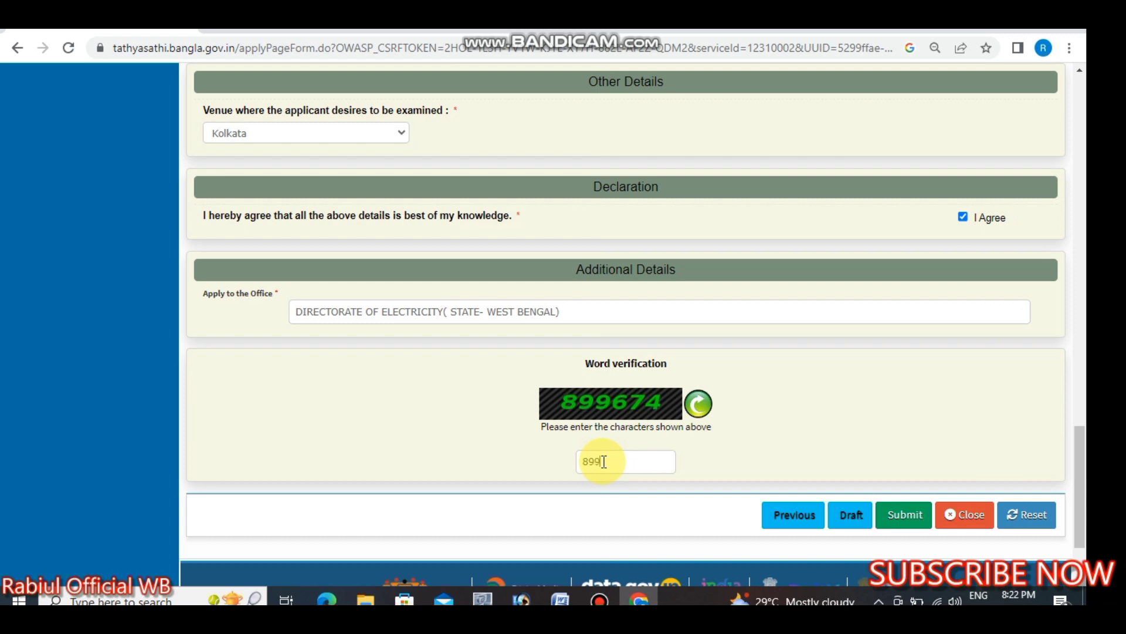
pyautogui.write('899674')
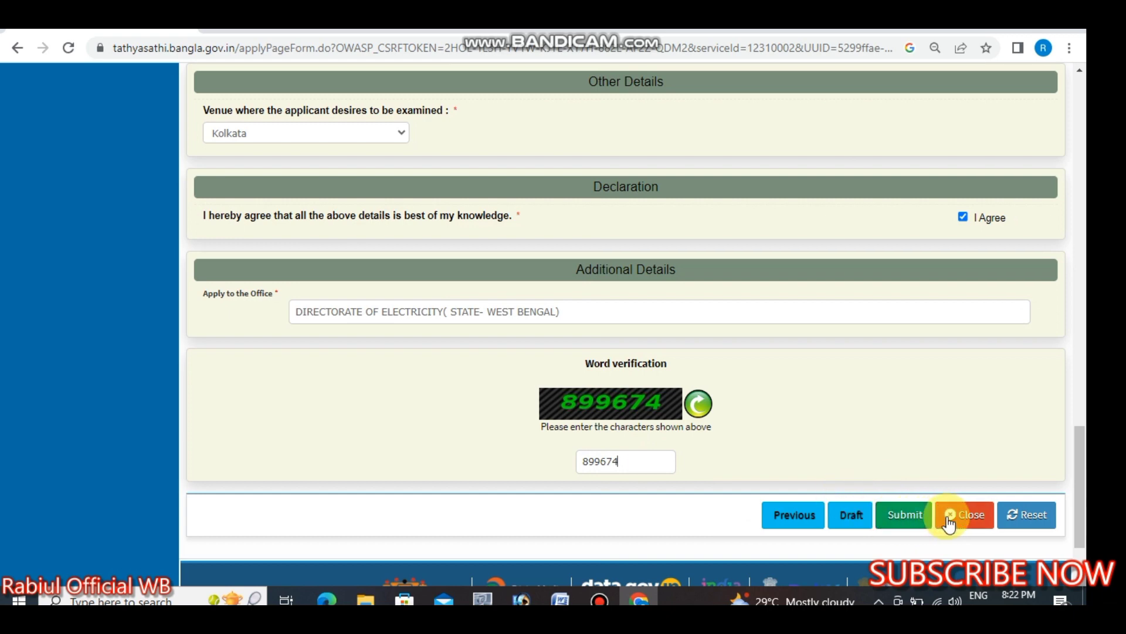
pyautogui.click(905, 516)
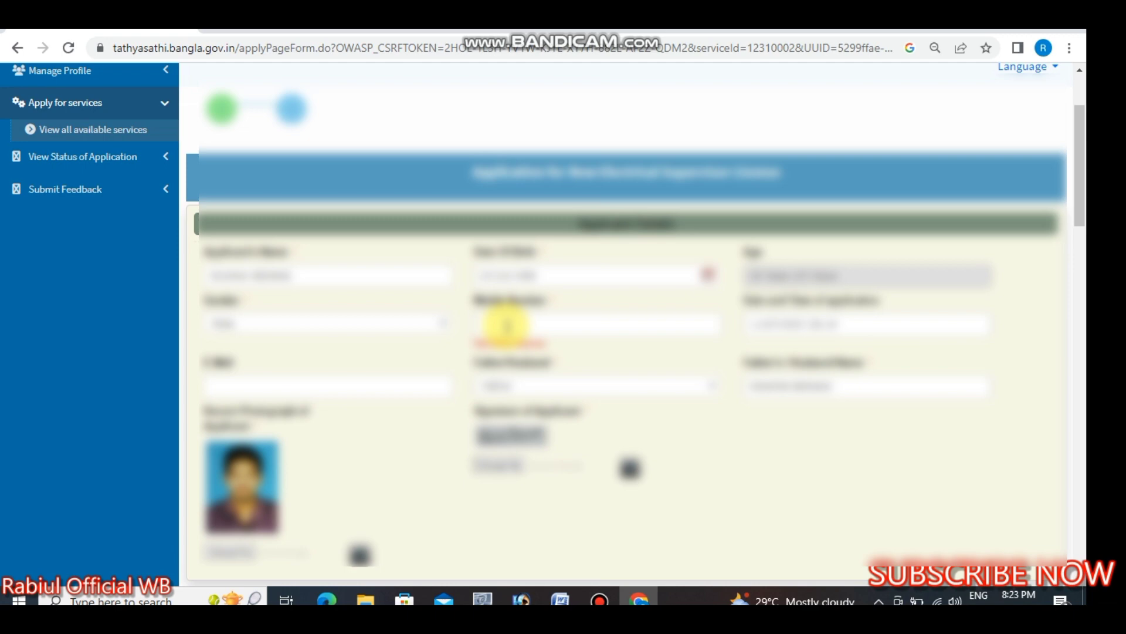
# Fill in the applicant's mobile number, then go to Attach Annexure from the draft preview
pyautogui.write('9')
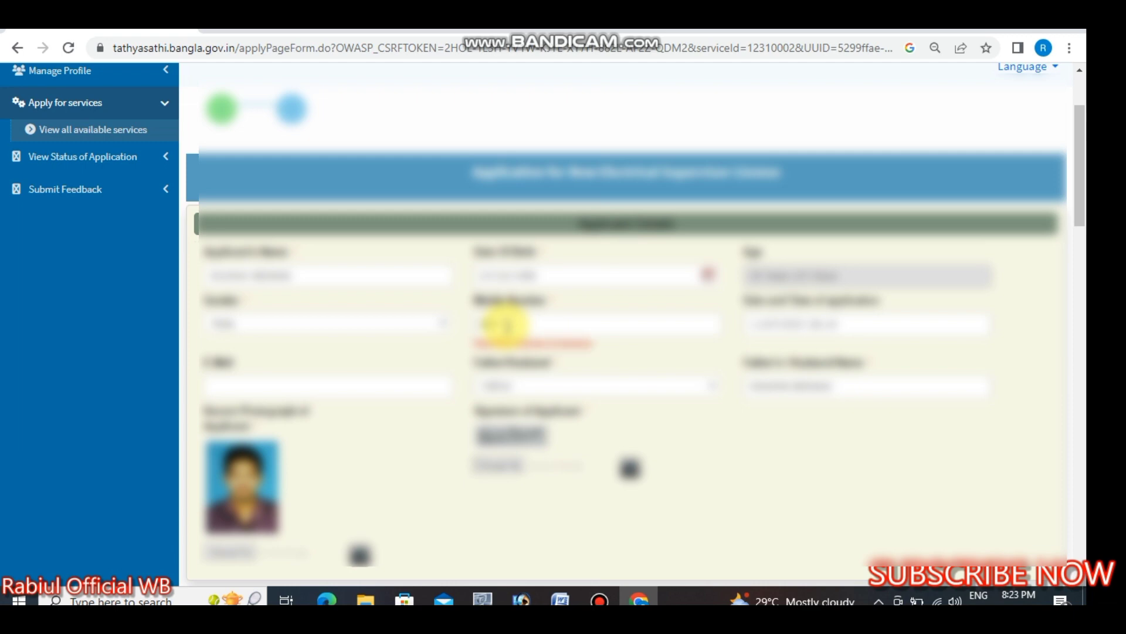
pyautogui.write('12345')
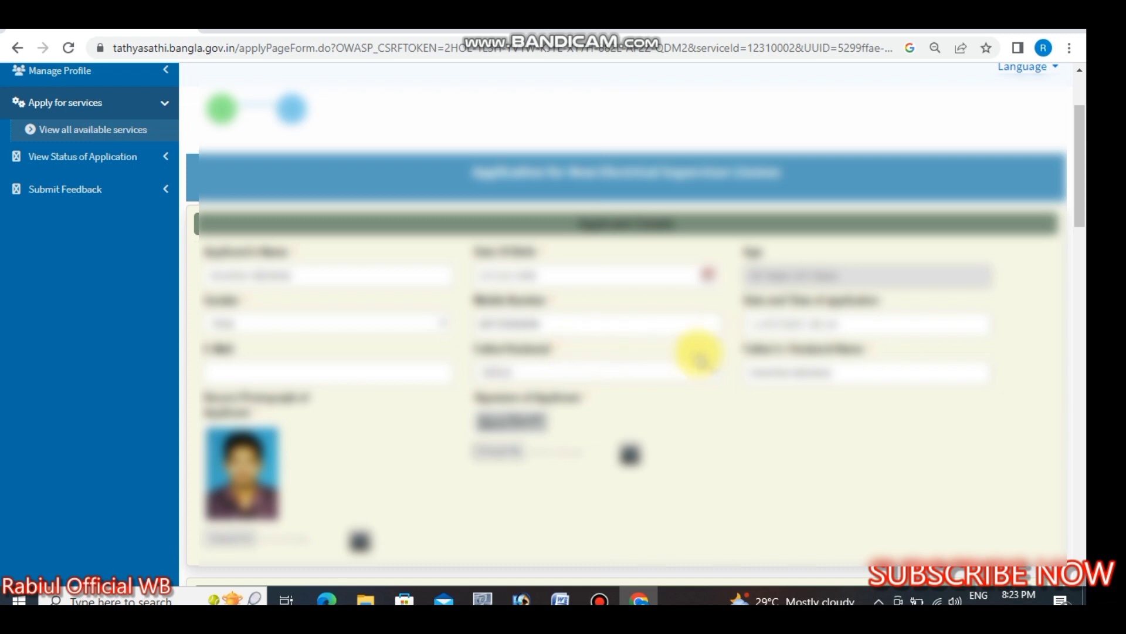
pyautogui.scroll(-1, 694, 361)
pyautogui.scroll(-20, 695, 368)
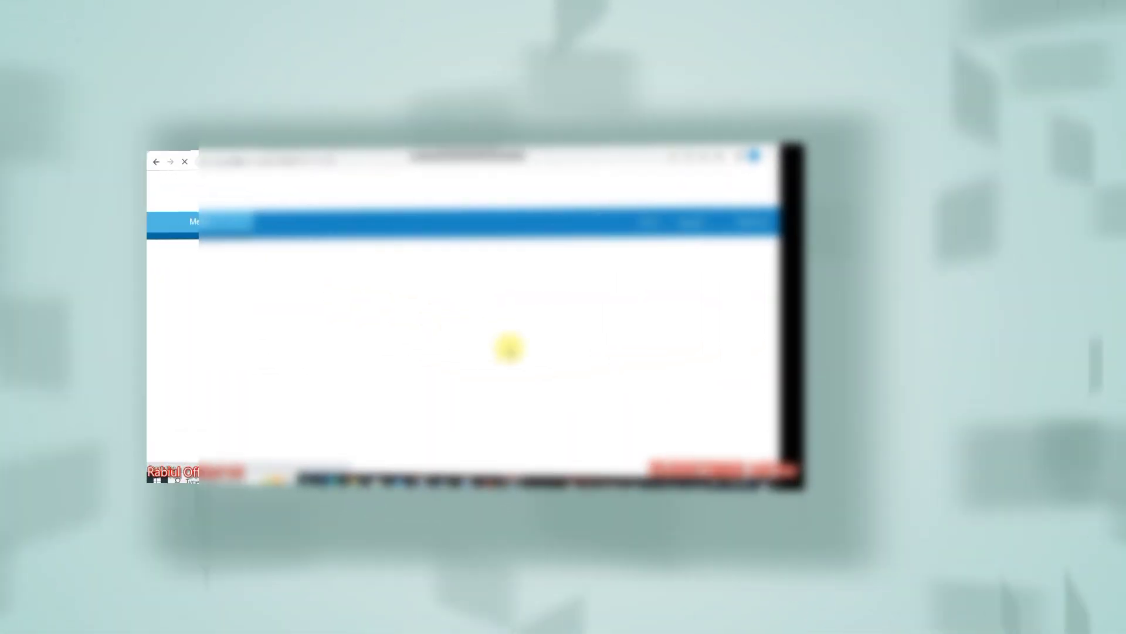
pyautogui.scroll(-15, 537, 346)
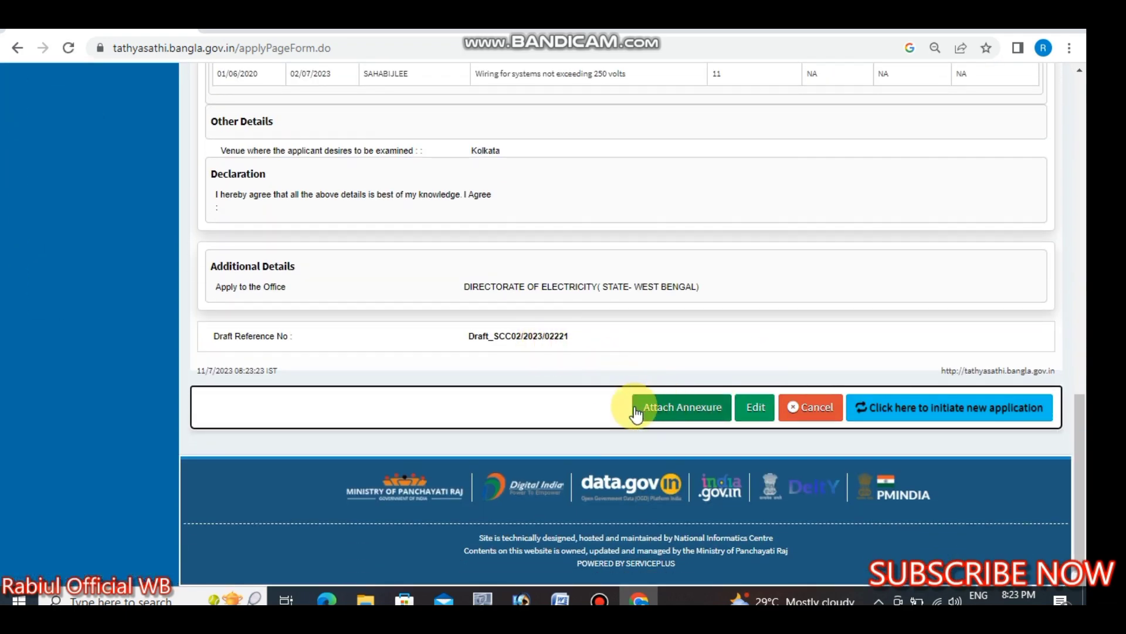
pyautogui.click(667, 407)
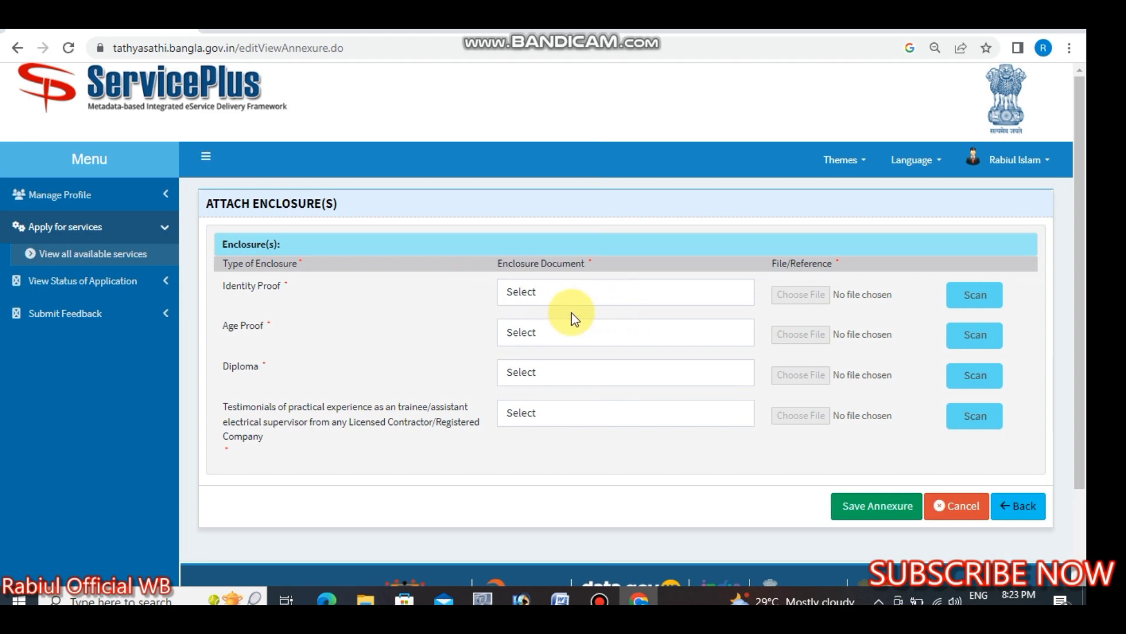
# Choose Copy of Aadhar Card as the Identity Proof document and attach an image file
pyautogui.click(681, 293)
pyautogui.click(666, 329)
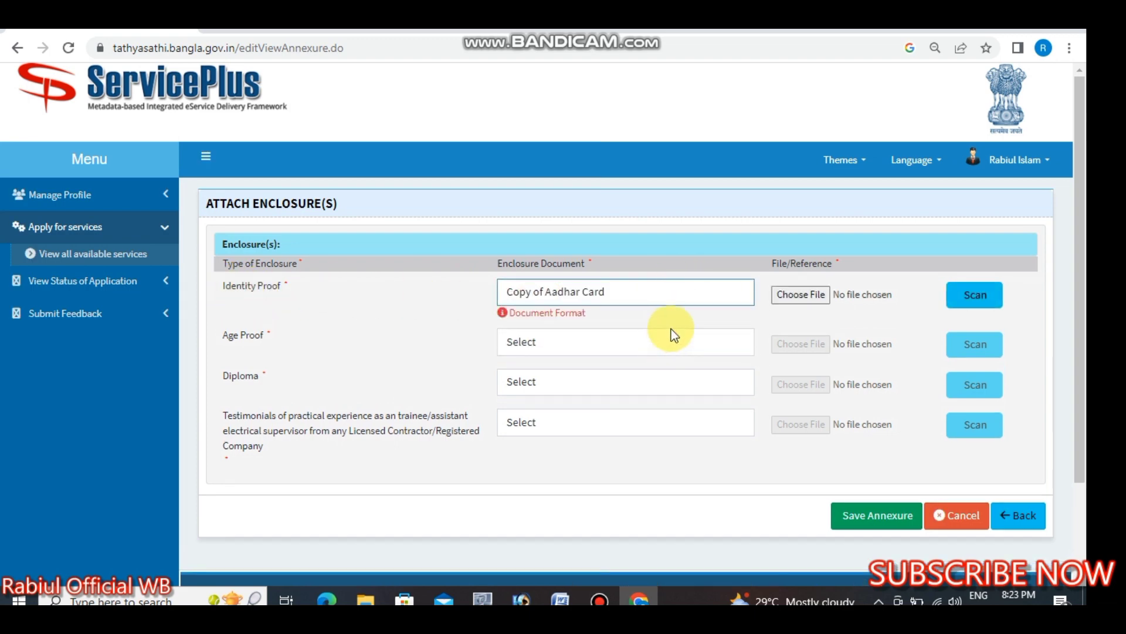
pyautogui.click(803, 295)
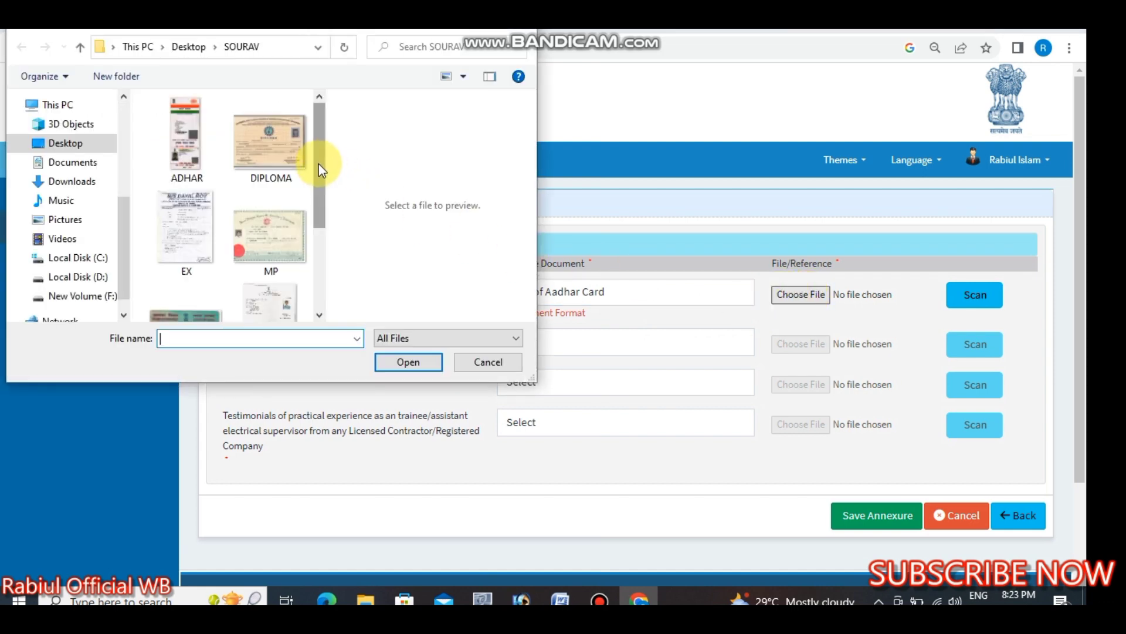
pyautogui.click(269, 238)
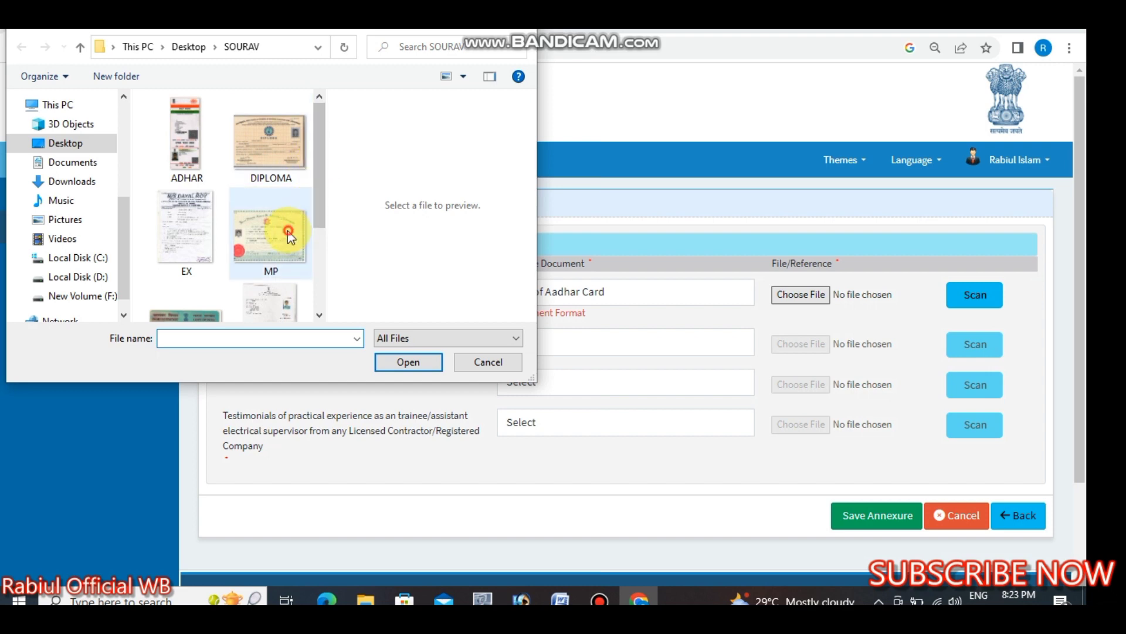
pyautogui.click(414, 361)
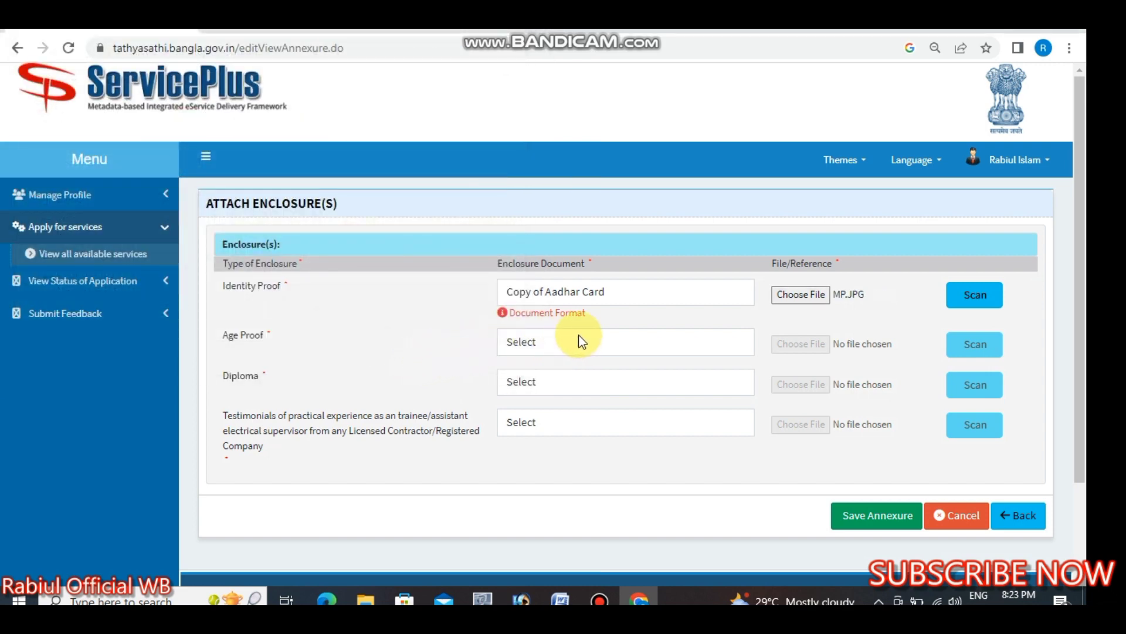
# Choose School Leaving Certificate as age proof; attach ADHAR.JPG to identity proof and MP.JPG to age proof
pyautogui.click(647, 346)
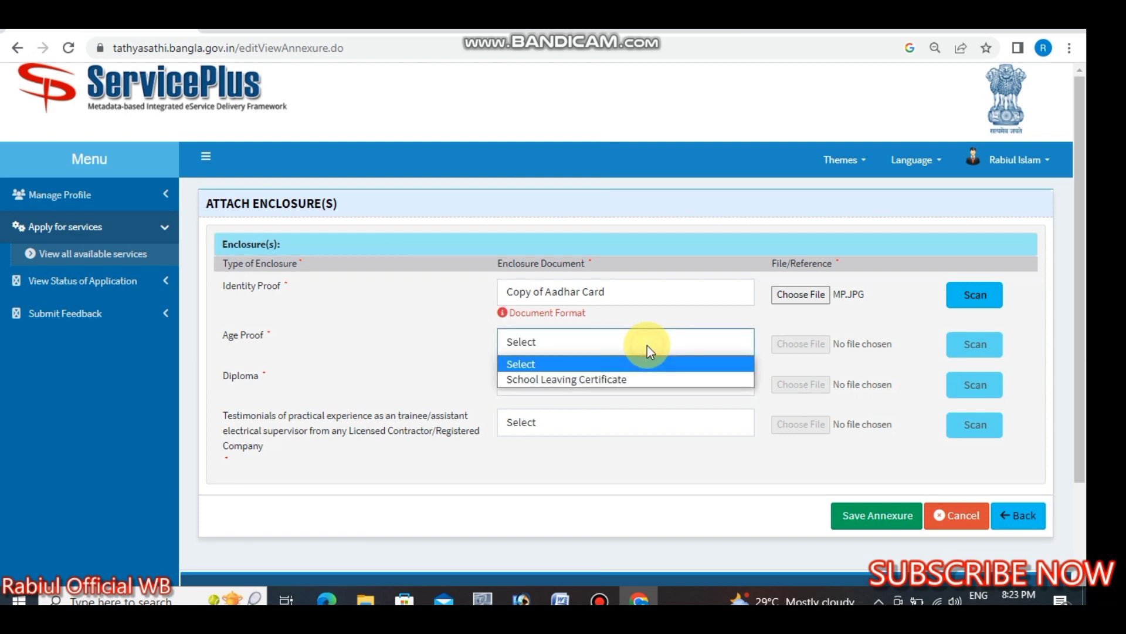
pyautogui.click(638, 380)
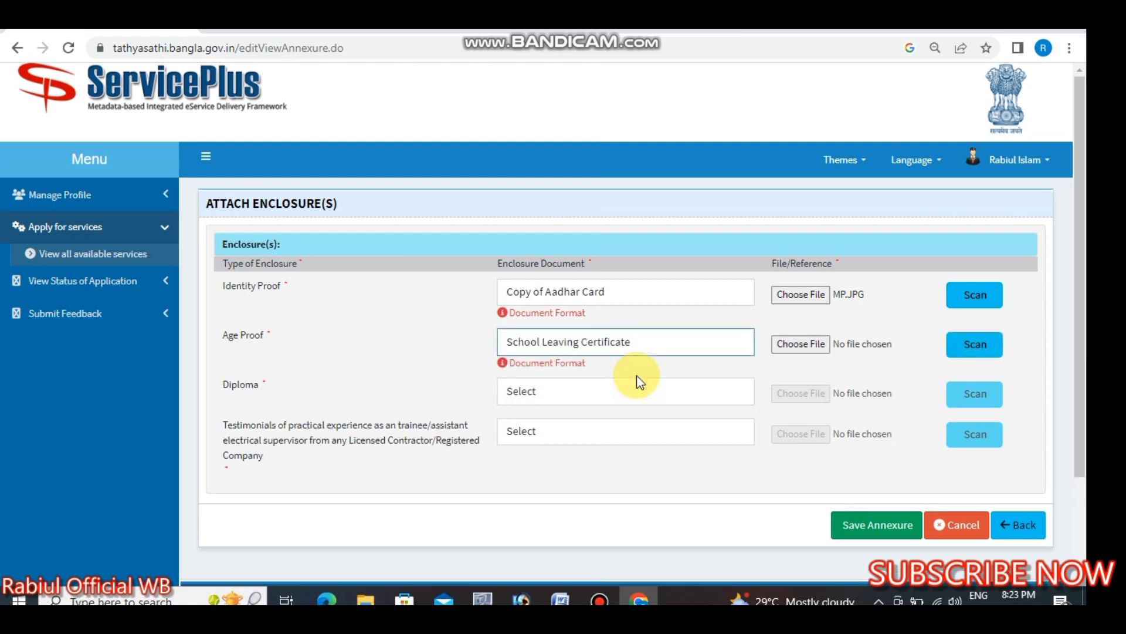
pyautogui.click(796, 294)
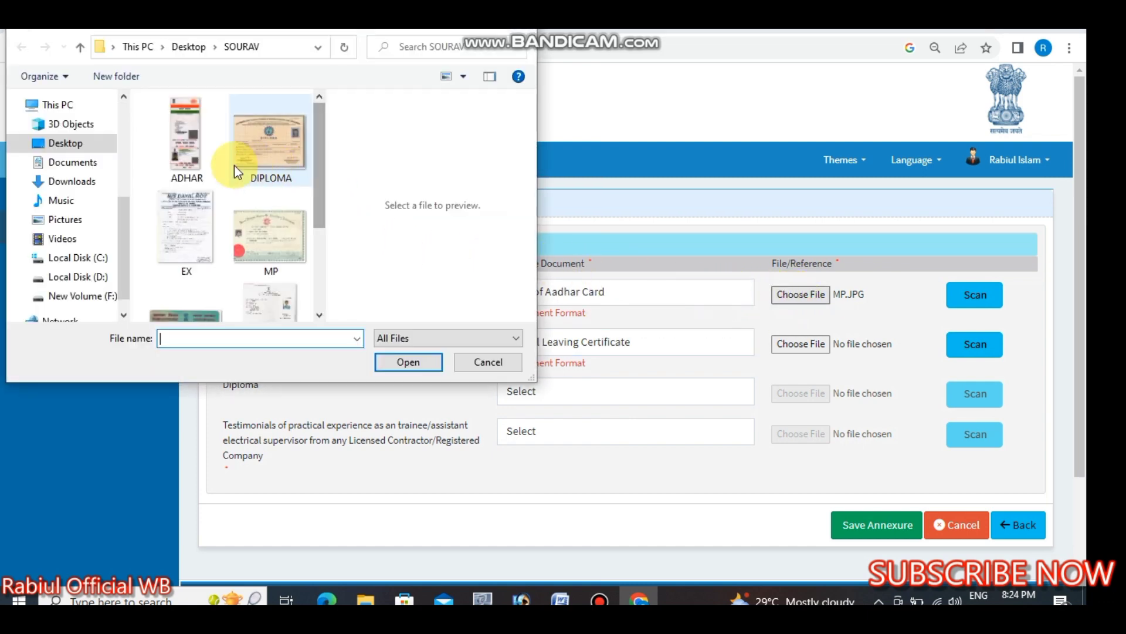
pyautogui.click(186, 158)
pyautogui.click(403, 365)
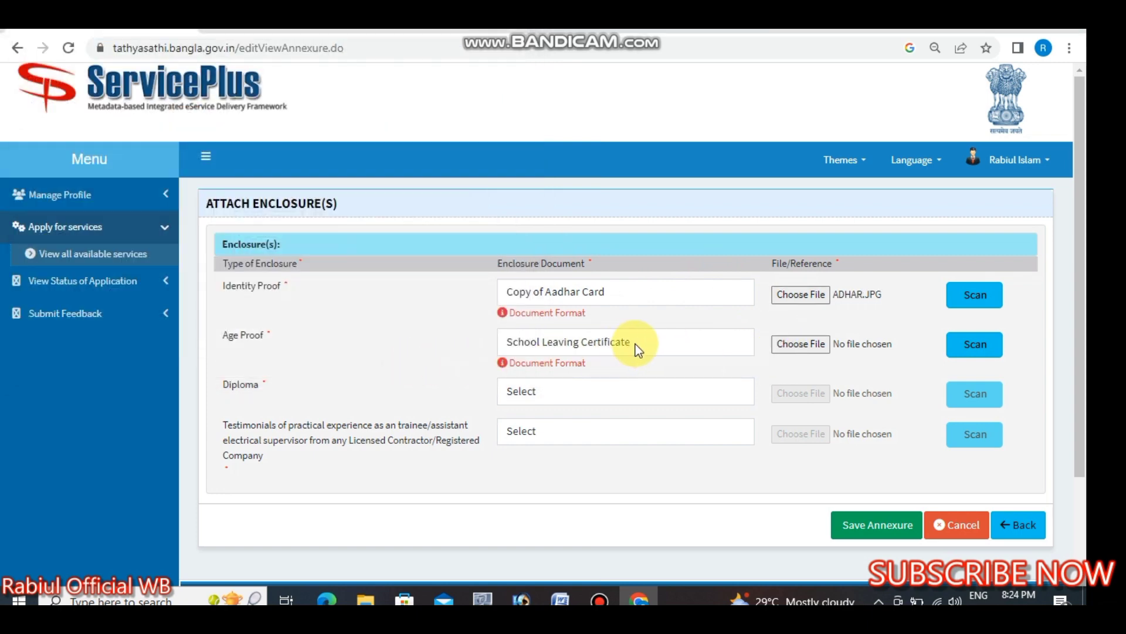
pyautogui.click(800, 344)
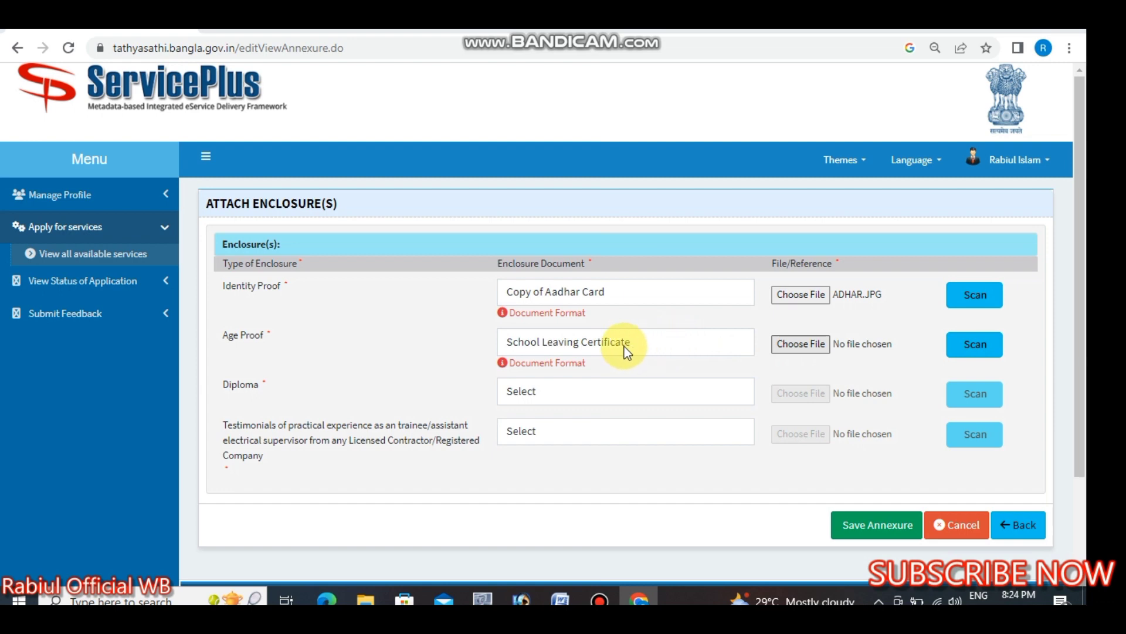
pyautogui.click(290, 251)
pyautogui.click(404, 359)
# Set the Diploma row to Diploma and attach DIPLOMA.JPG
pyautogui.scroll(-1, 520, 340)
pyautogui.scroll(-1, 535, 354)
pyautogui.click(551, 314)
pyautogui.click(552, 345)
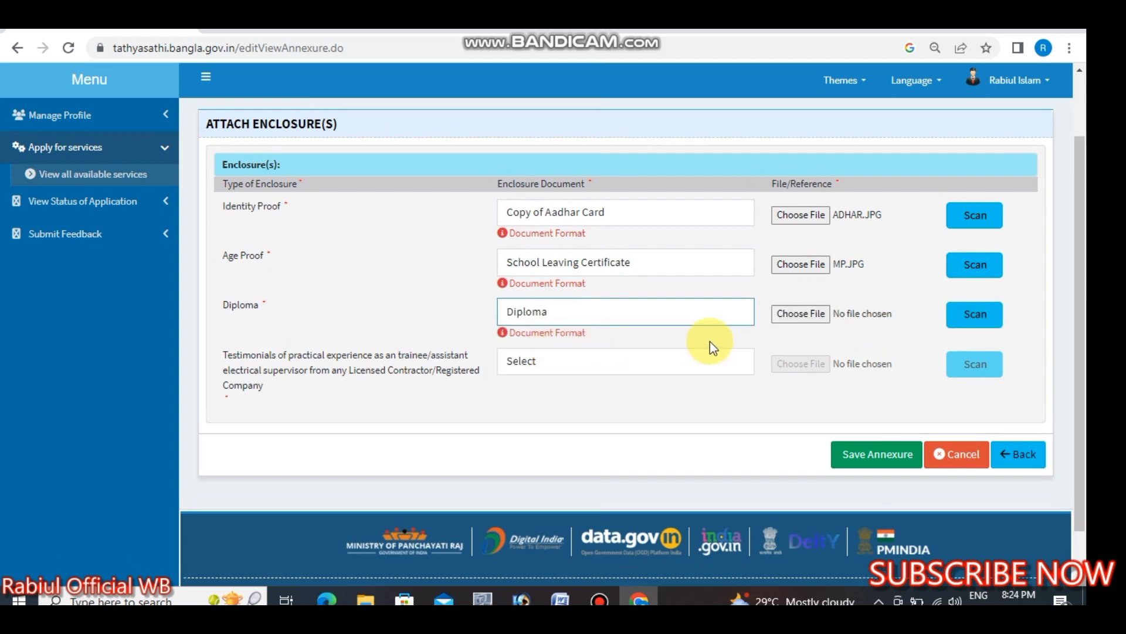
pyautogui.click(792, 314)
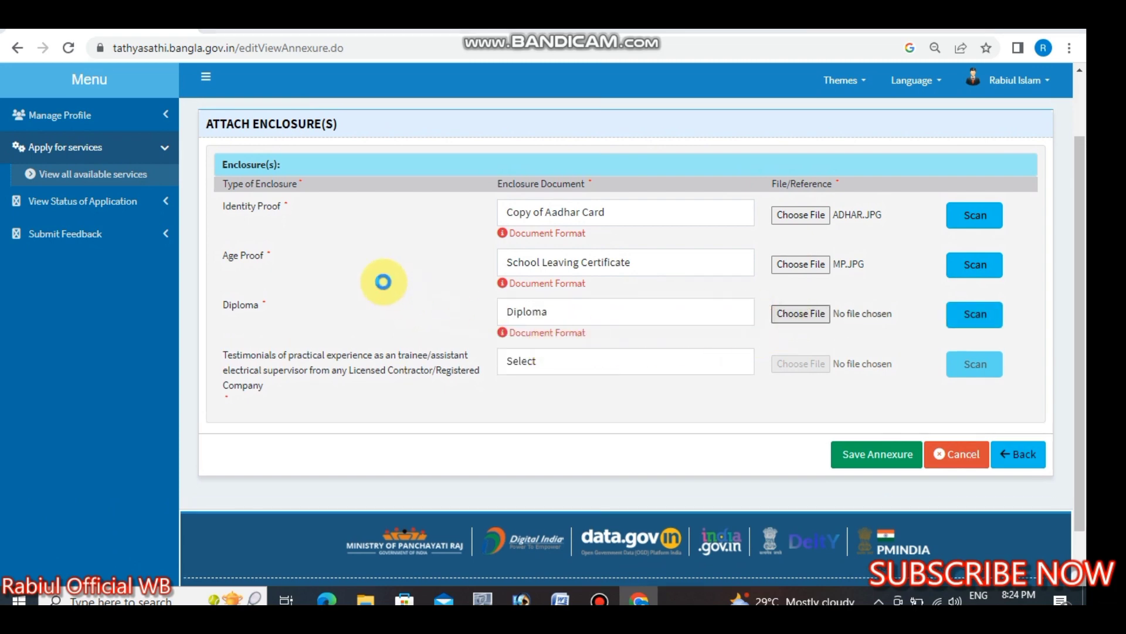
pyautogui.click(271, 153)
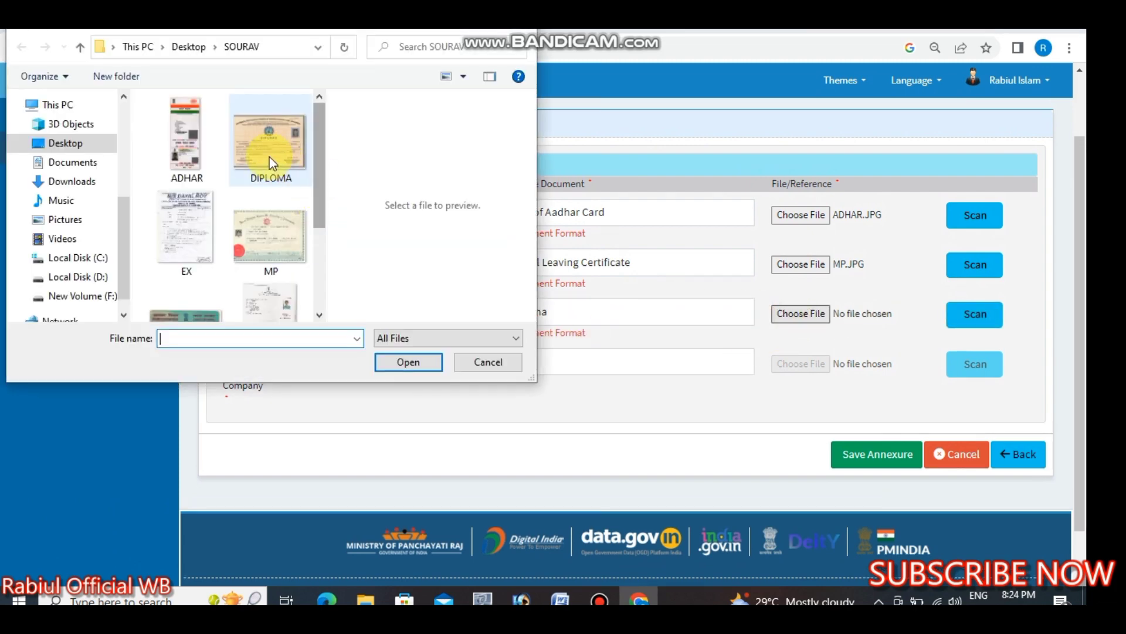
pyautogui.click(391, 363)
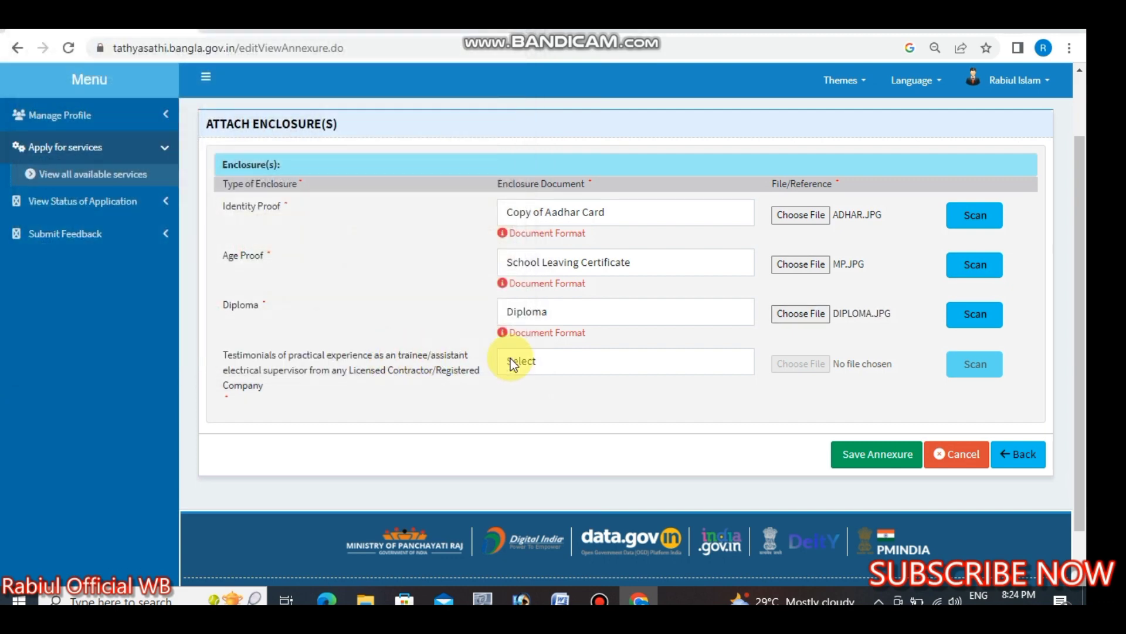
# Attach EX.JPG as the practical experience testimonial and save all four annexures
pyautogui.click(576, 366)
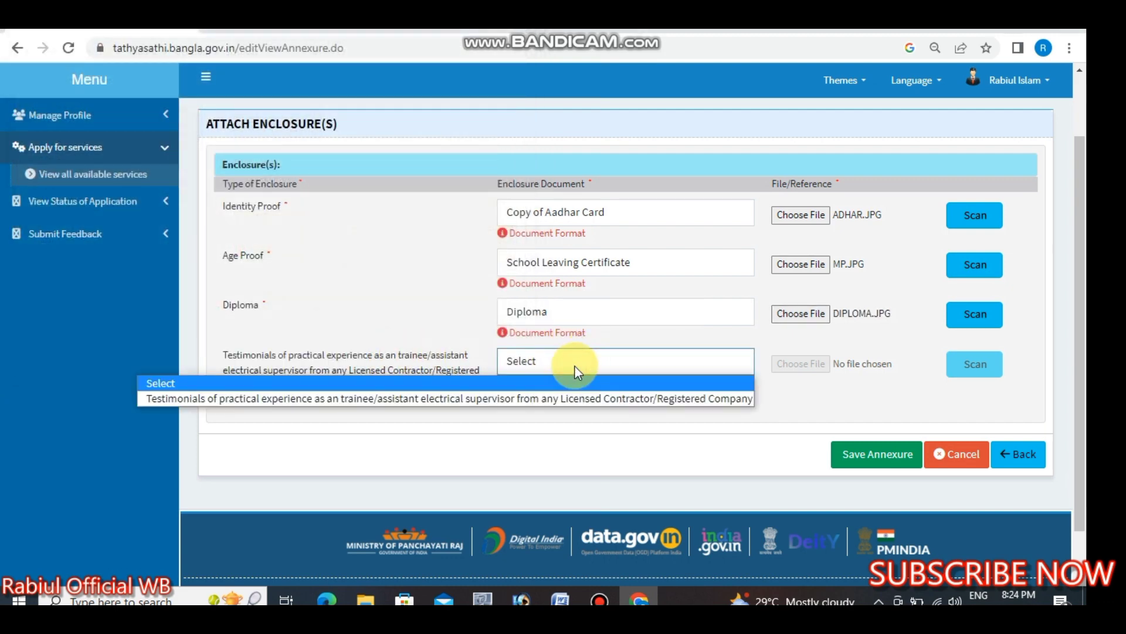
pyautogui.click(530, 398)
pyautogui.click(789, 365)
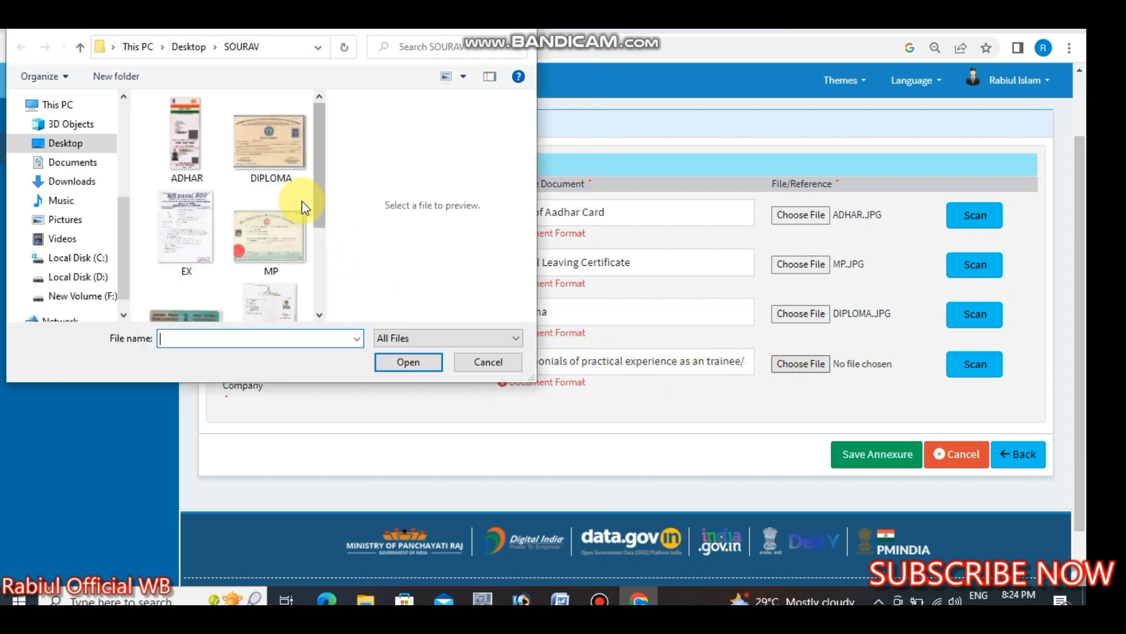
pyautogui.click(184, 226)
pyautogui.click(379, 362)
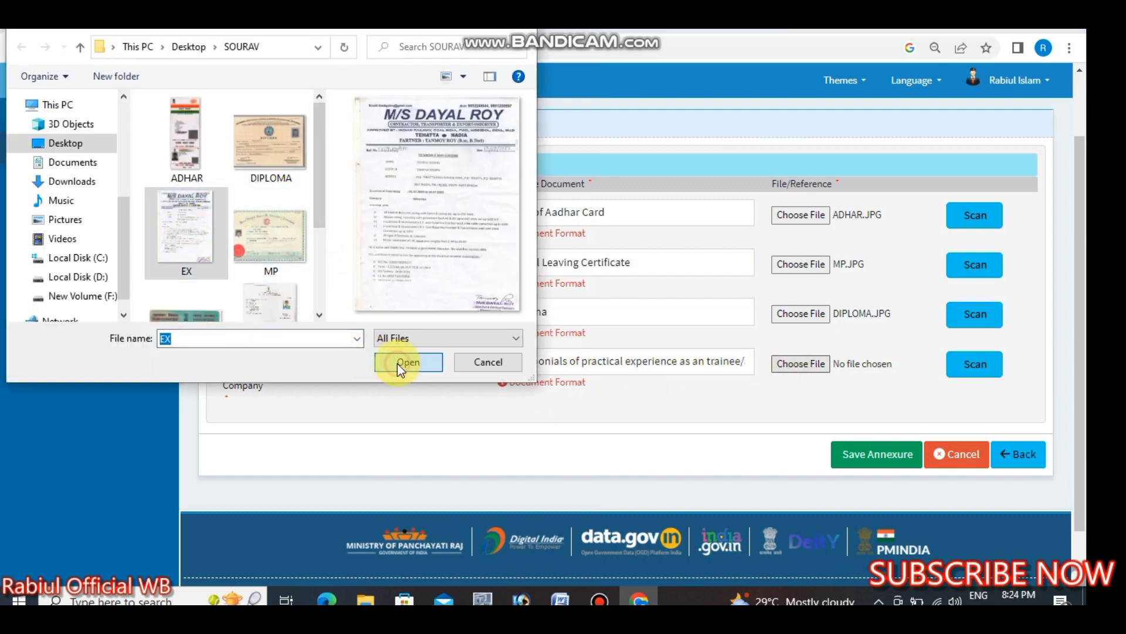
pyautogui.click(864, 464)
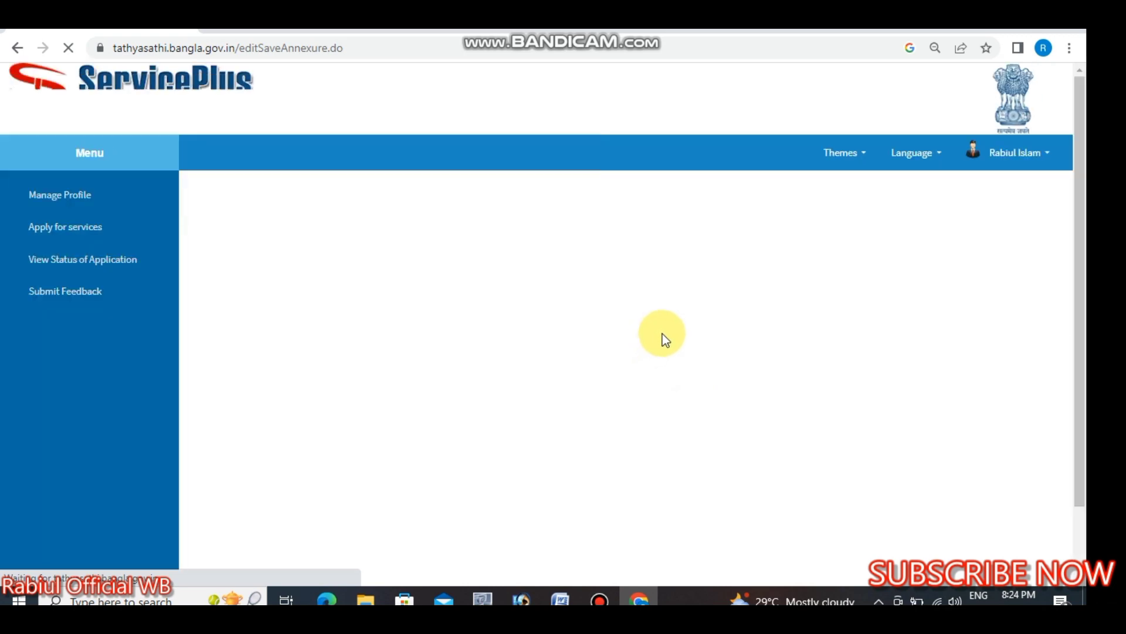
# Review the Annexure List at the bottom of the preview and submit the application
pyautogui.scroll(-15, 663, 333)
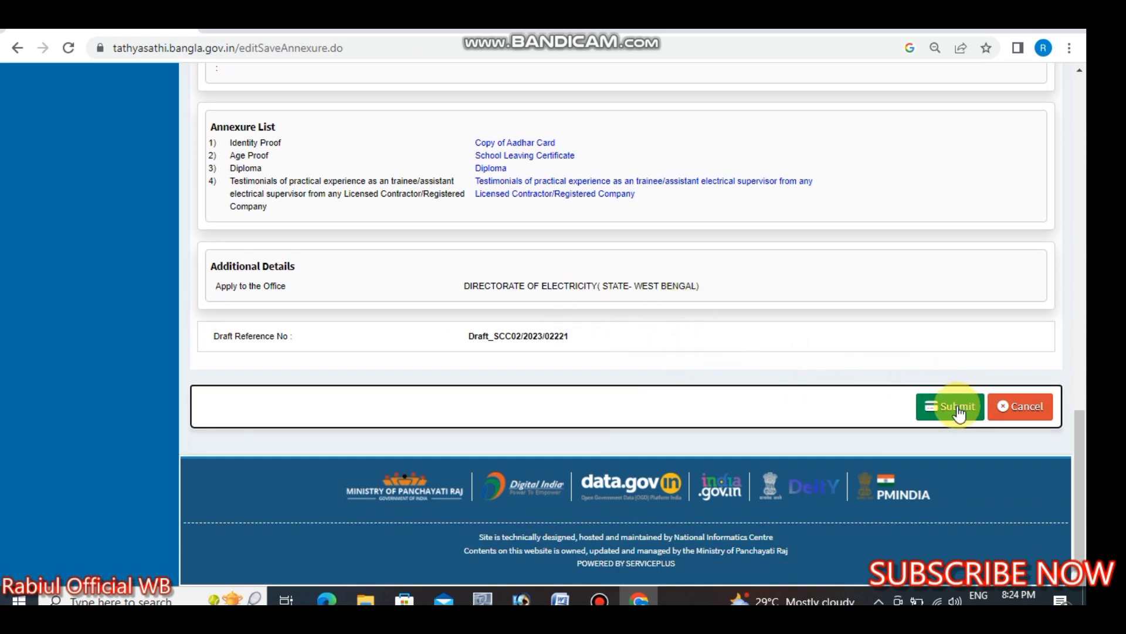
pyautogui.click(930, 406)
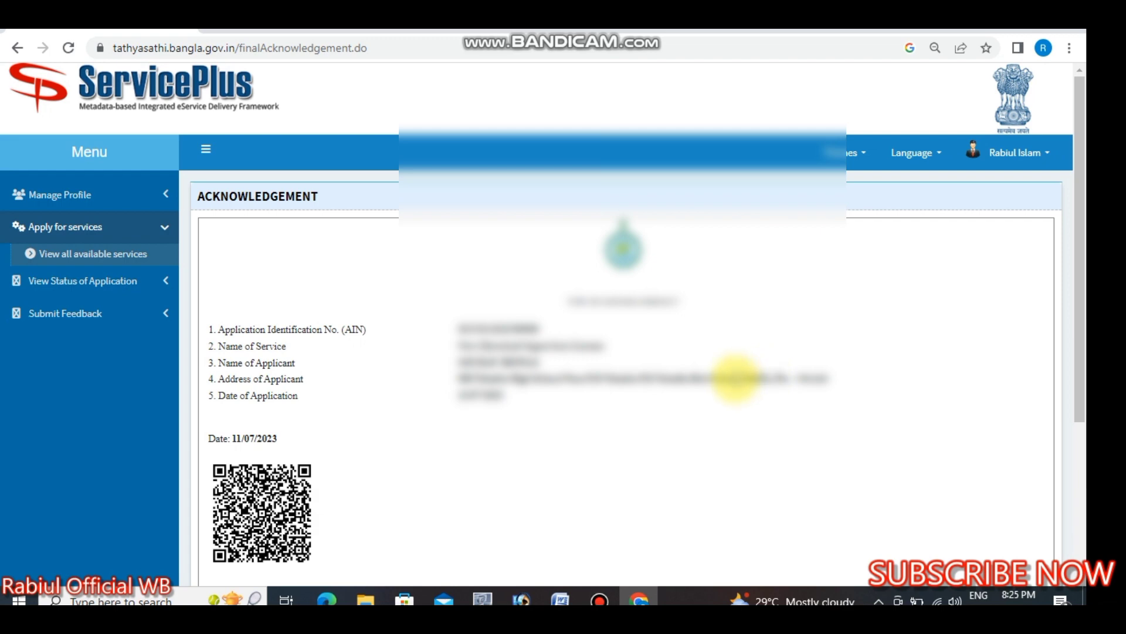
# Close the acknowledgement page to return to the Welcome to Service Plus home page
pyautogui.scroll(-4, 735, 377)
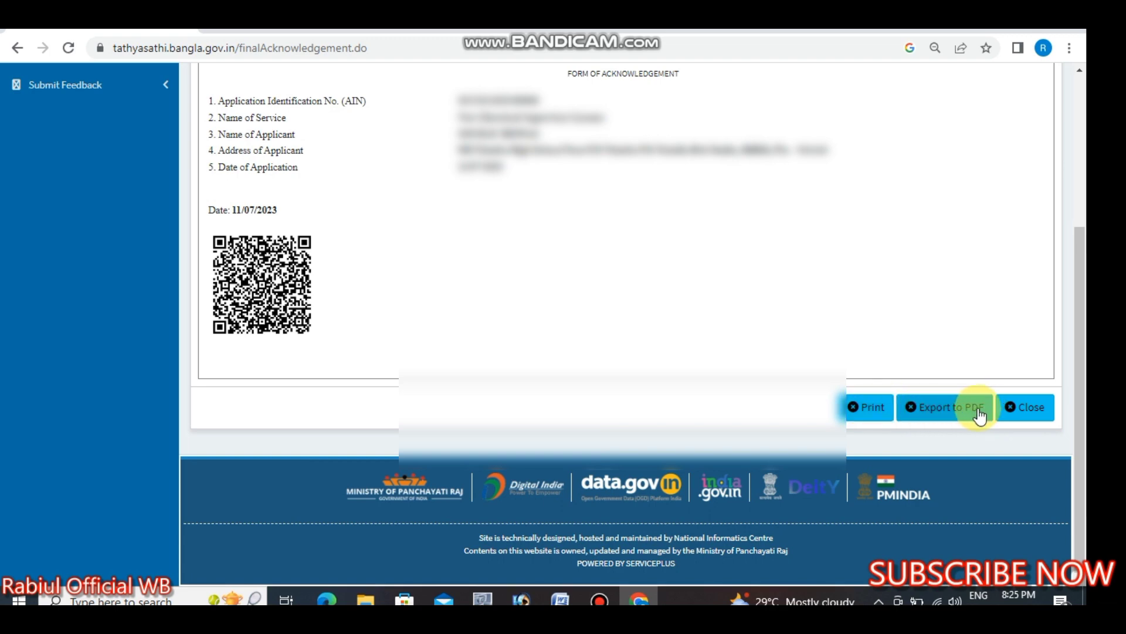
pyautogui.click(1031, 416)
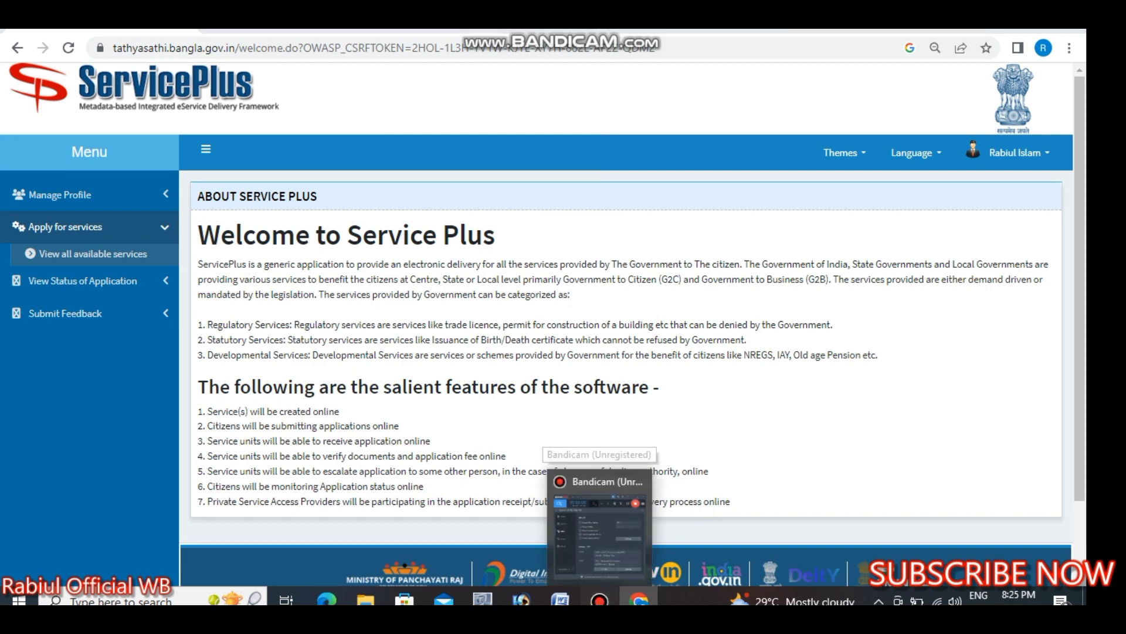
pyautogui.click(604, 505)
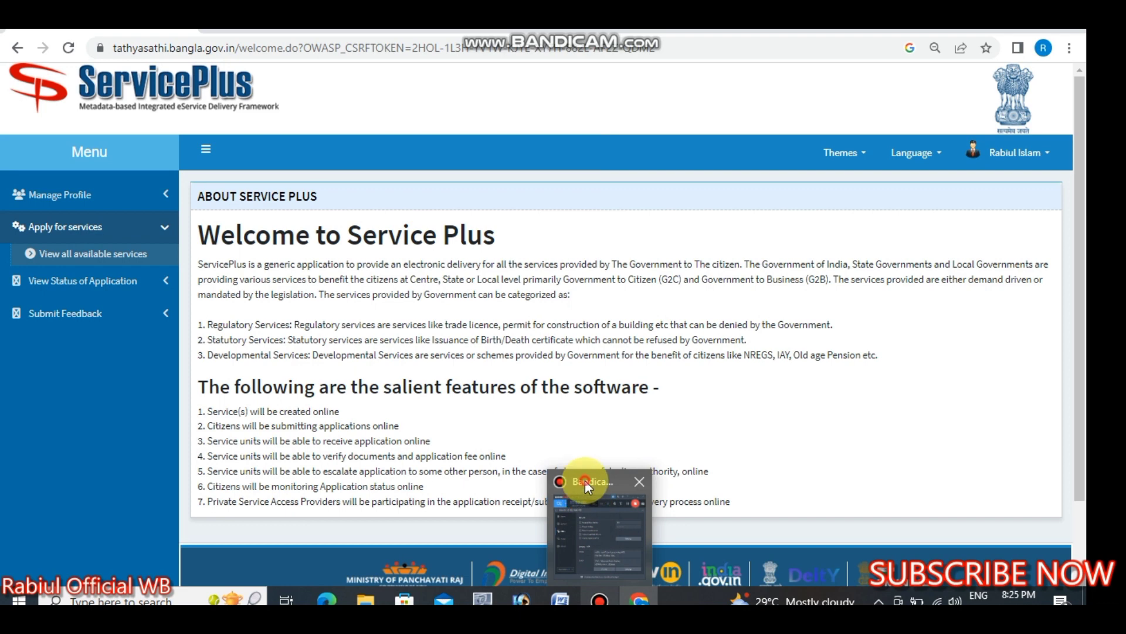
pyautogui.click(585, 480)
pyautogui.moveTo(597, 574)
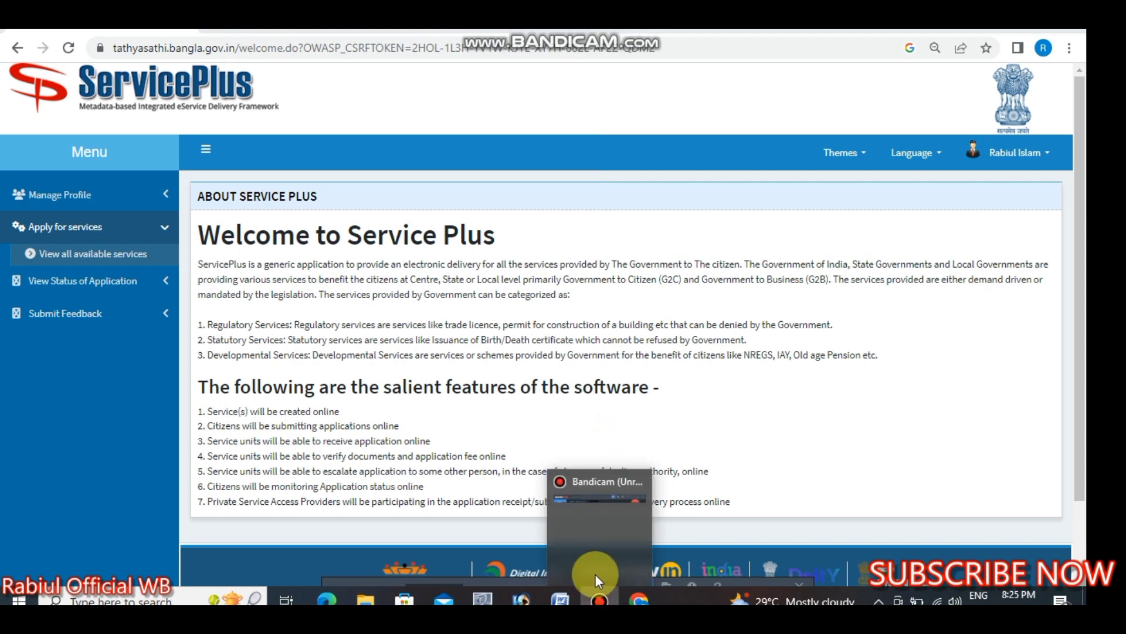
pyautogui.moveTo(519, 572)
pyautogui.mouseDown()
pyautogui.moveTo(568, 395)
pyautogui.moveTo(516, 573)
pyautogui.mouseUp()
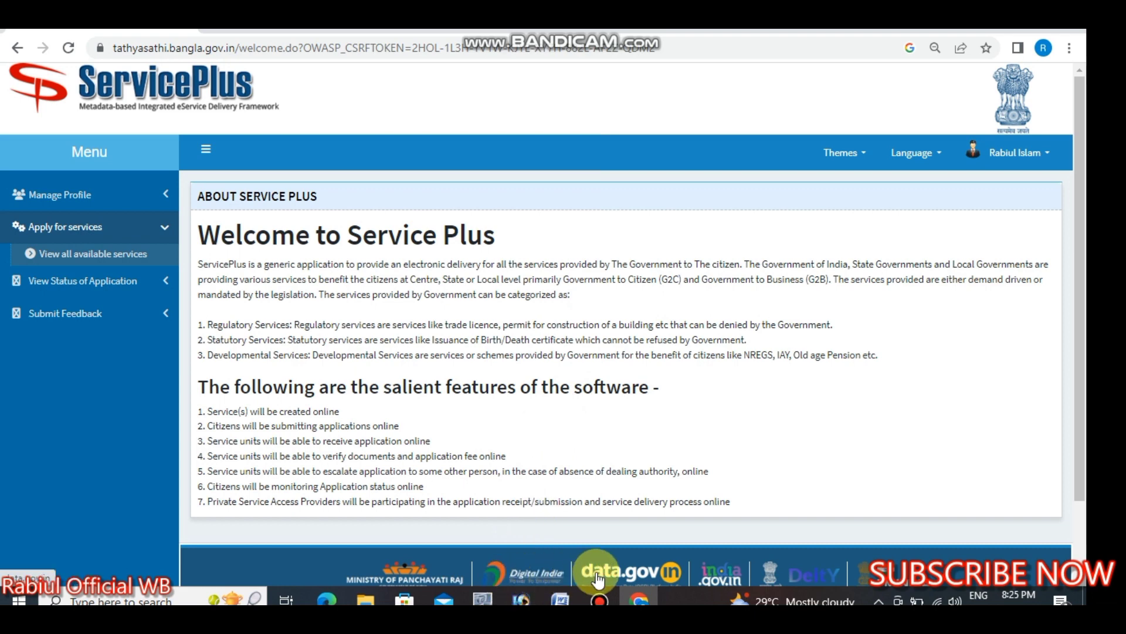